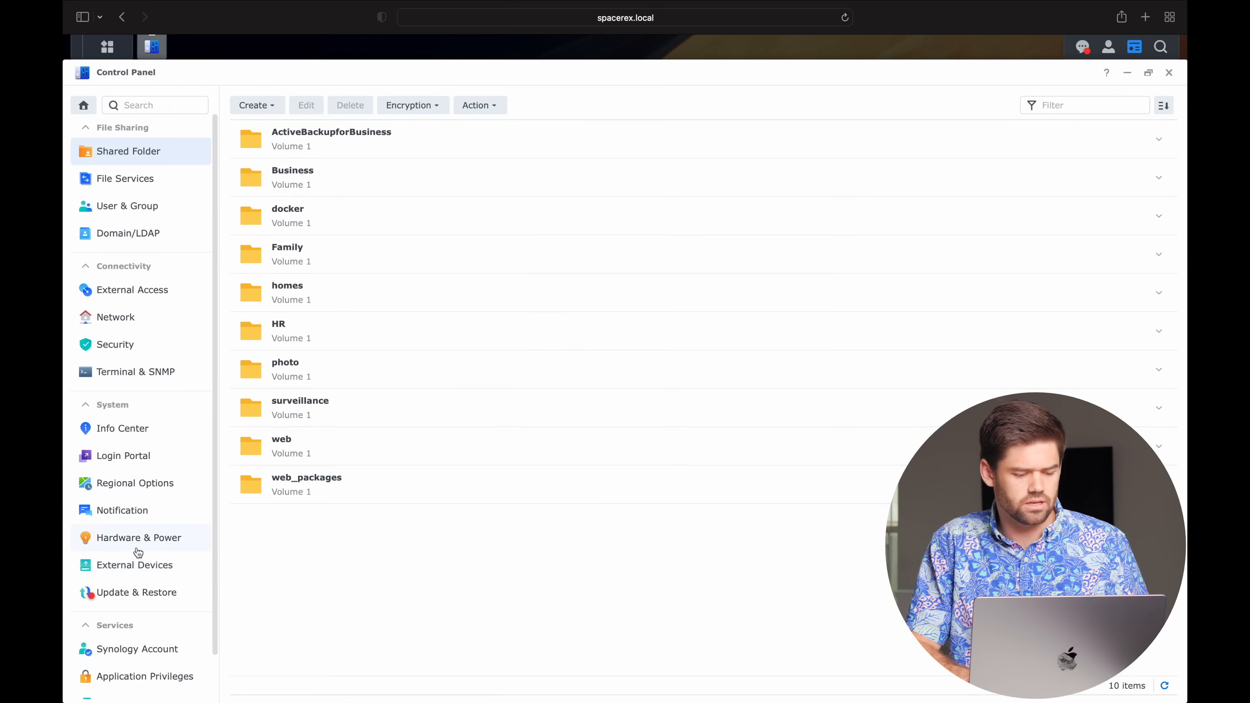
- Create a scheduled Recycle Bin task in Task Scheduler and name it "Empty Bin"
{"action": "scroll", "coordinate": [134, 550], "scroll_direction": "down", "scroll_amount": 2}
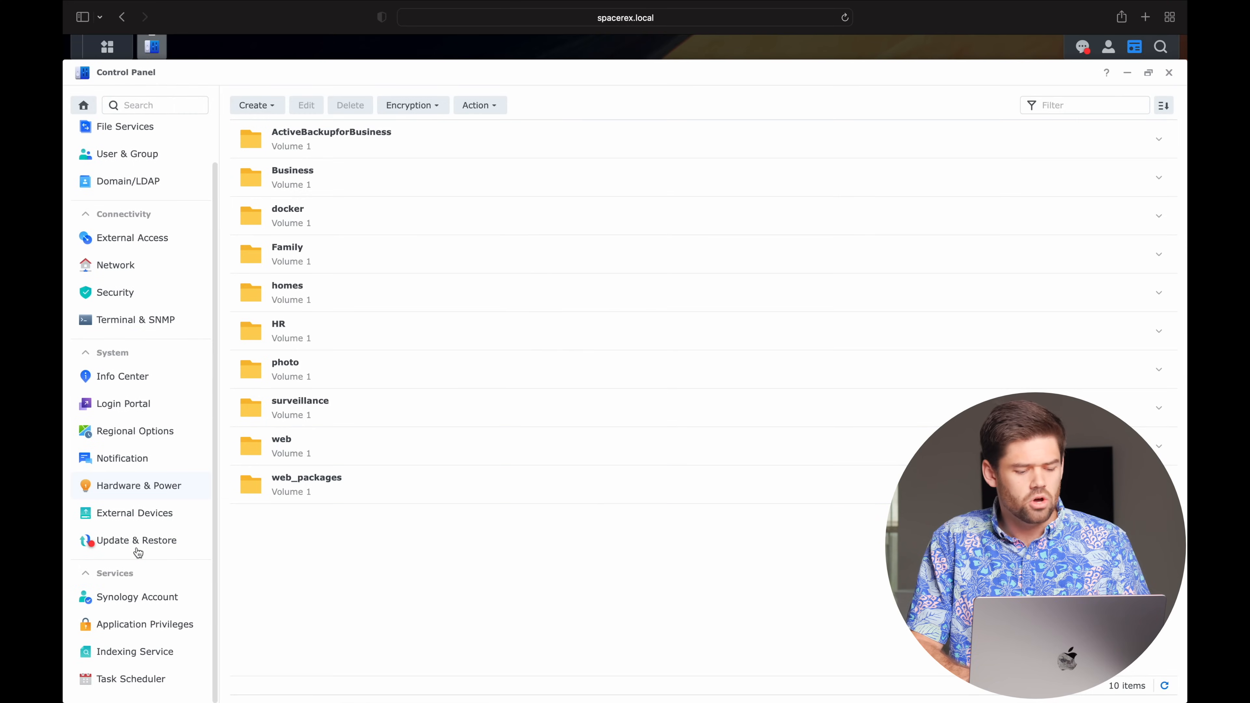
{"action": "left_click", "coordinate": [131, 684]}
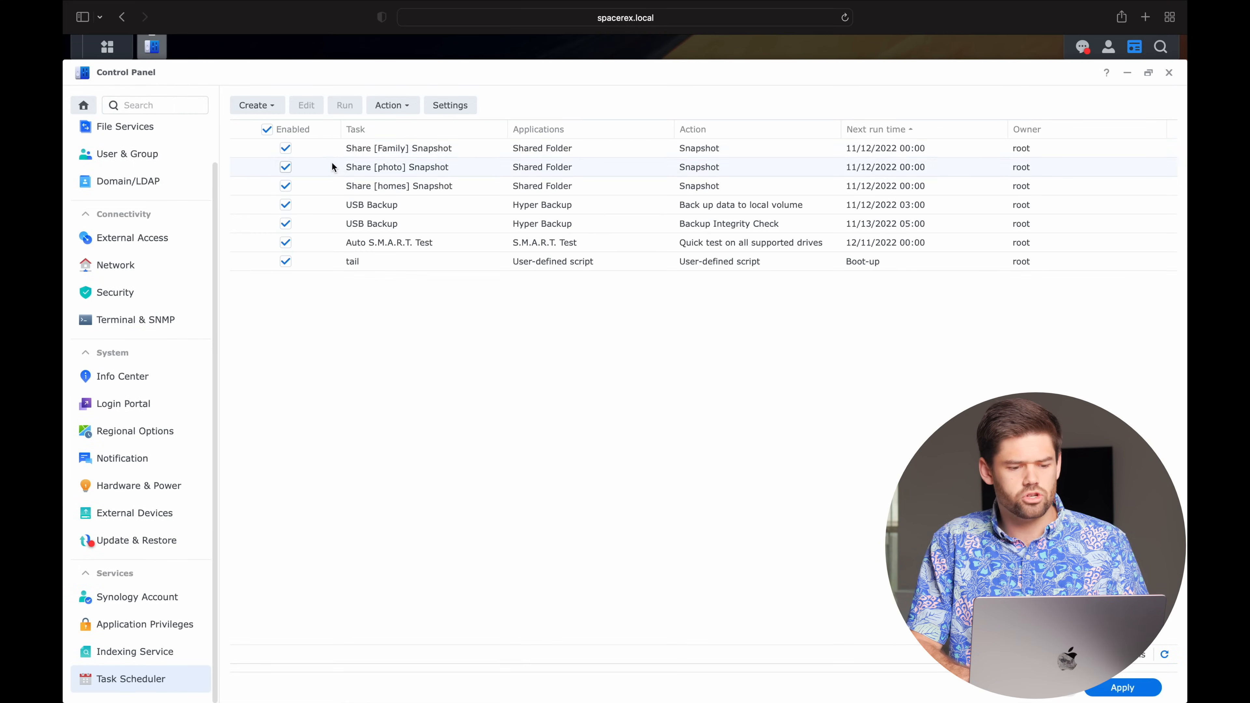
{"action": "left_click", "coordinate": [260, 105]}
{"action": "mouse_move", "coordinate": [312, 134]}
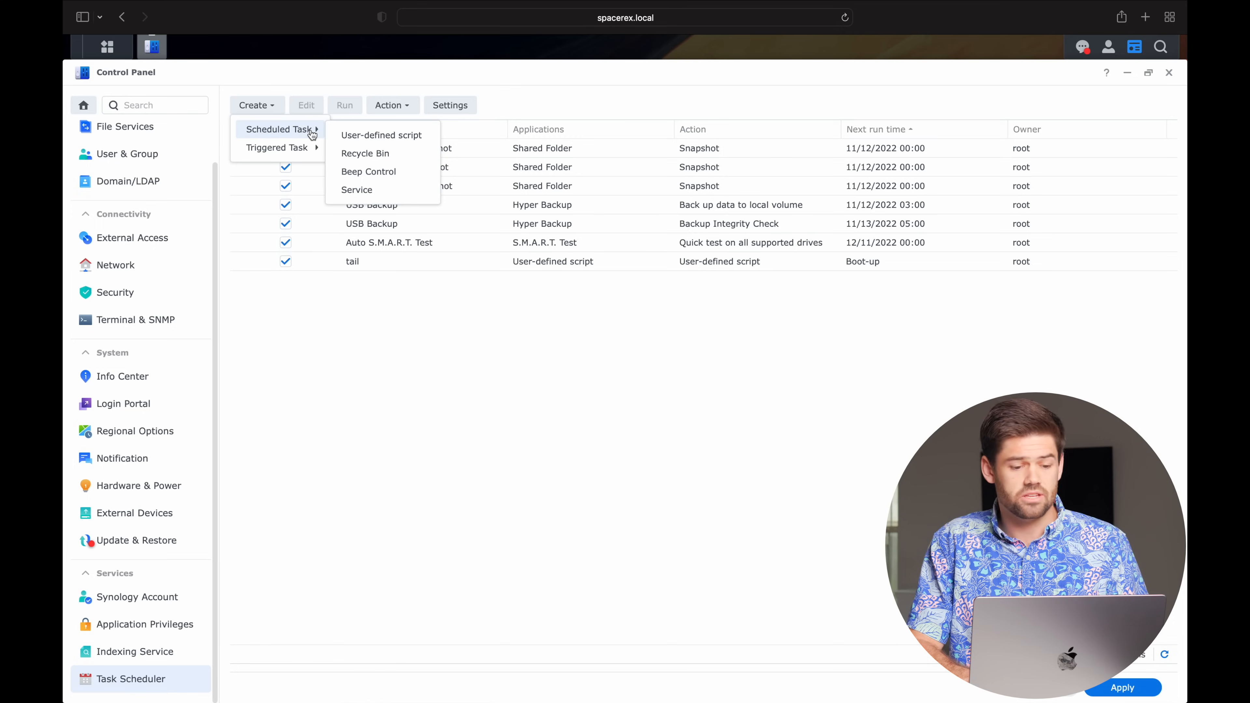
{"action": "left_click", "coordinate": [384, 160]}
{"action": "left_click_drag", "start_coordinate": [647, 292], "coordinate": [563, 292]}
{"action": "type", "text": "Empty "}
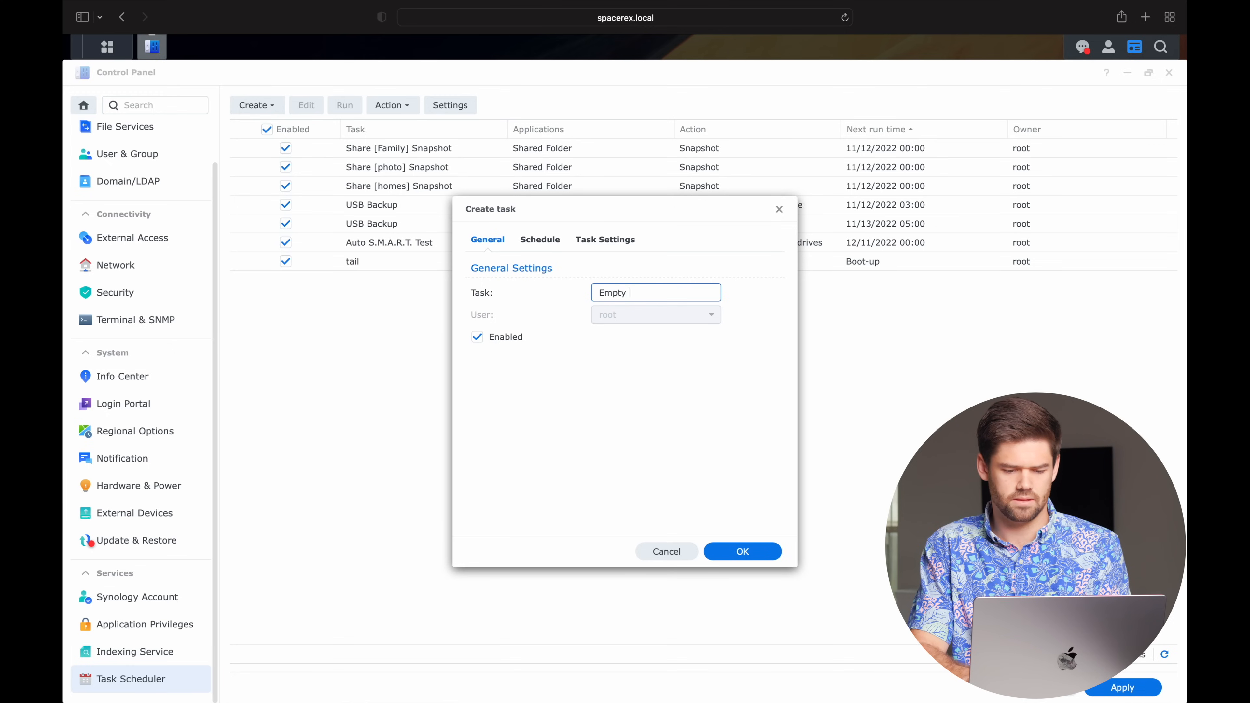
{"action": "type", "text": "Bin"}
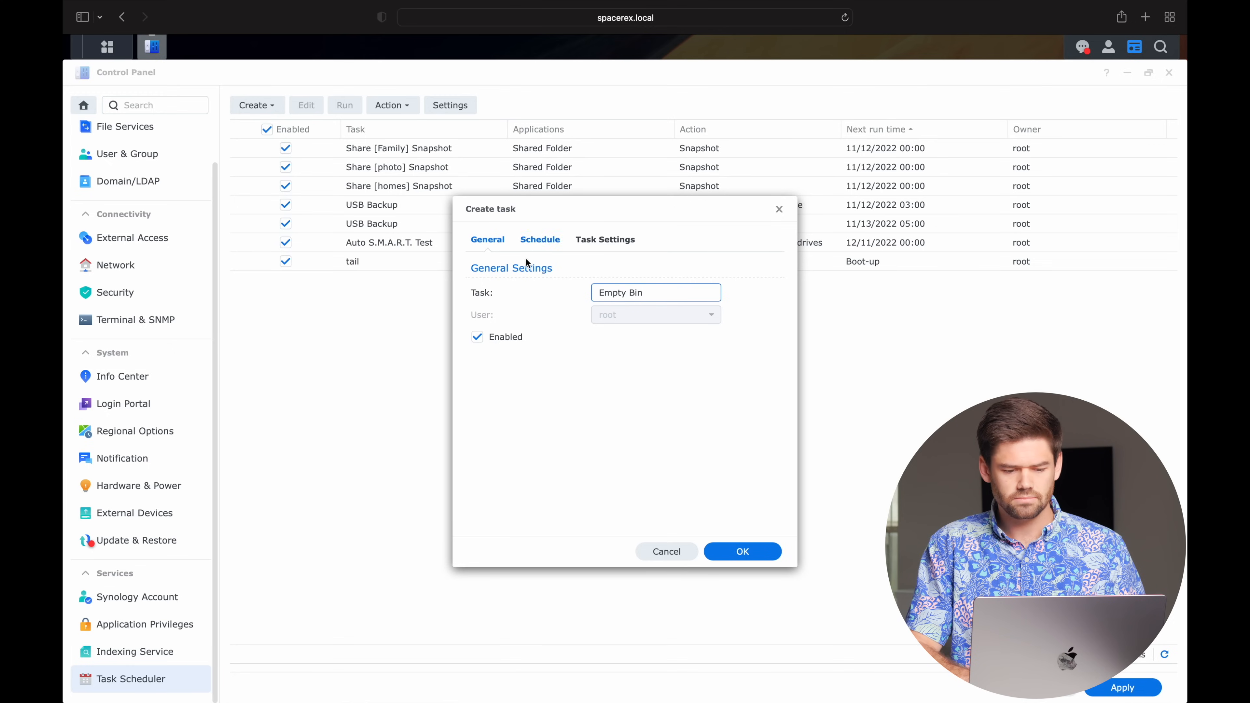
- Set the task to retain deleted files for 2 days and save it without enabling Recycle Bin for all shared folders
{"action": "left_click", "coordinate": [540, 241]}
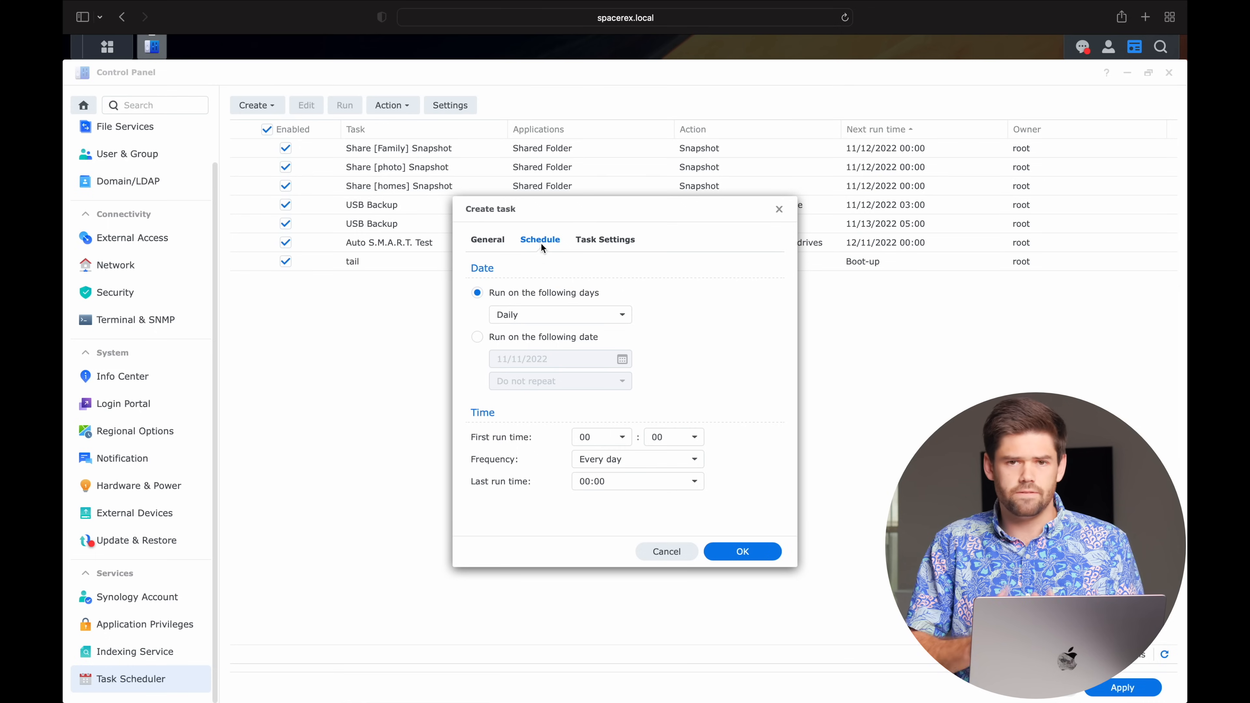
{"action": "left_click", "coordinate": [593, 242]}
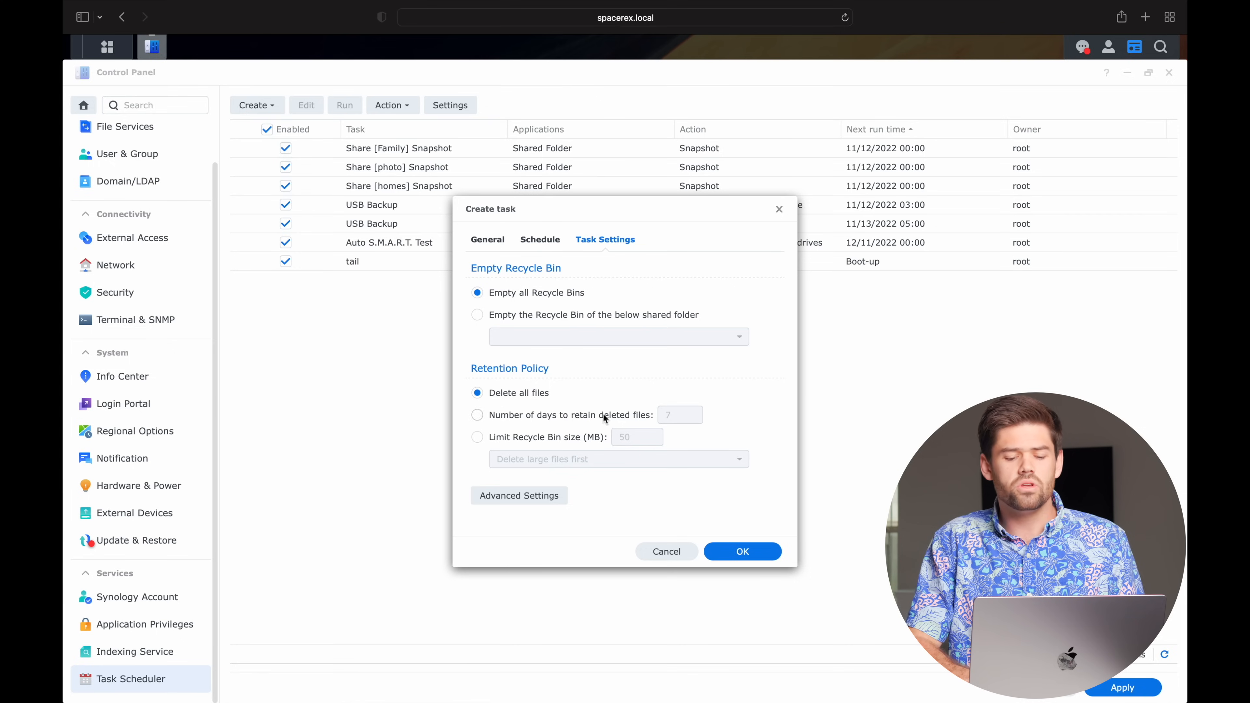
{"action": "left_click", "coordinate": [561, 417]}
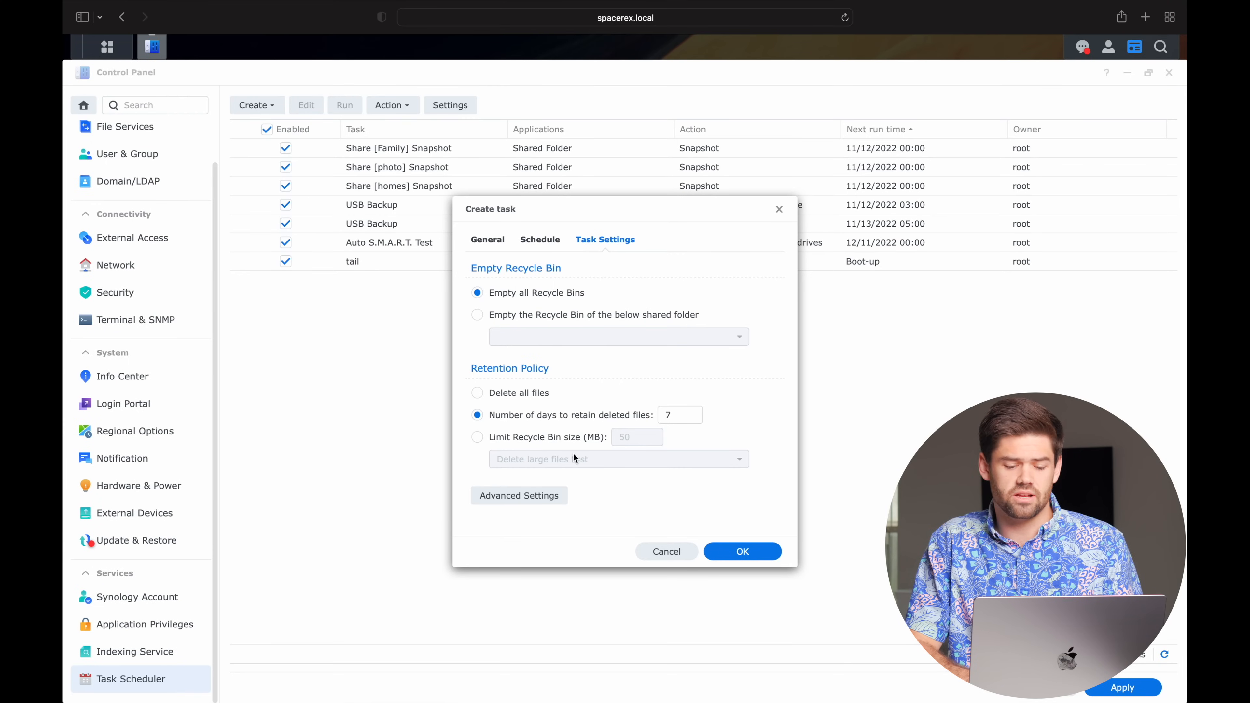
{"action": "double_click", "coordinate": [676, 418]}
{"action": "type", "text": "2"}
{"action": "left_click", "coordinate": [715, 406]}
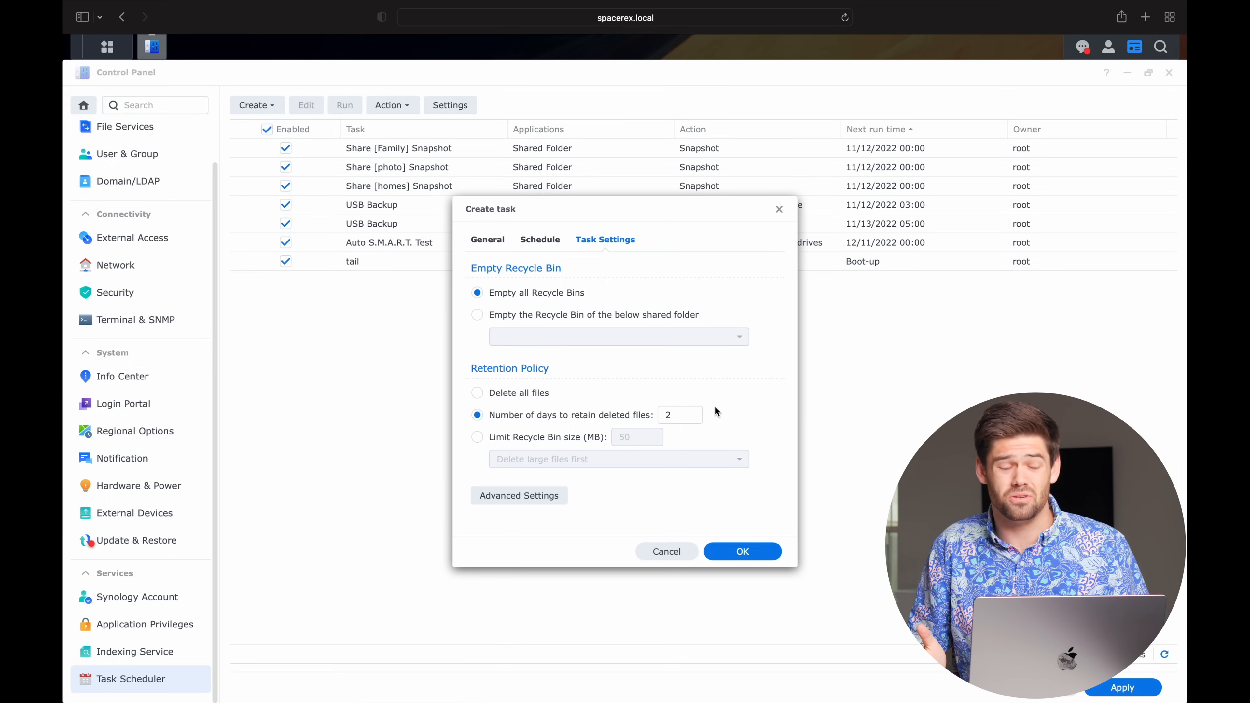
{"action": "left_click", "coordinate": [742, 552]}
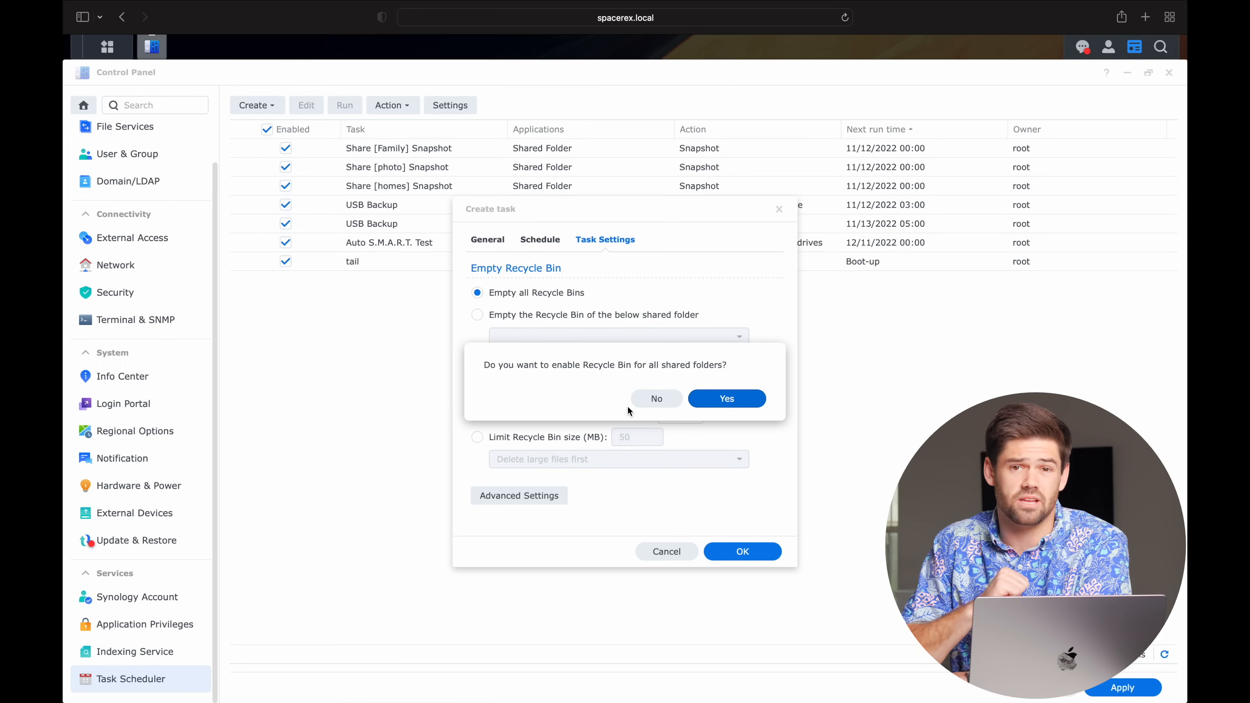
{"action": "left_click", "coordinate": [655, 400]}
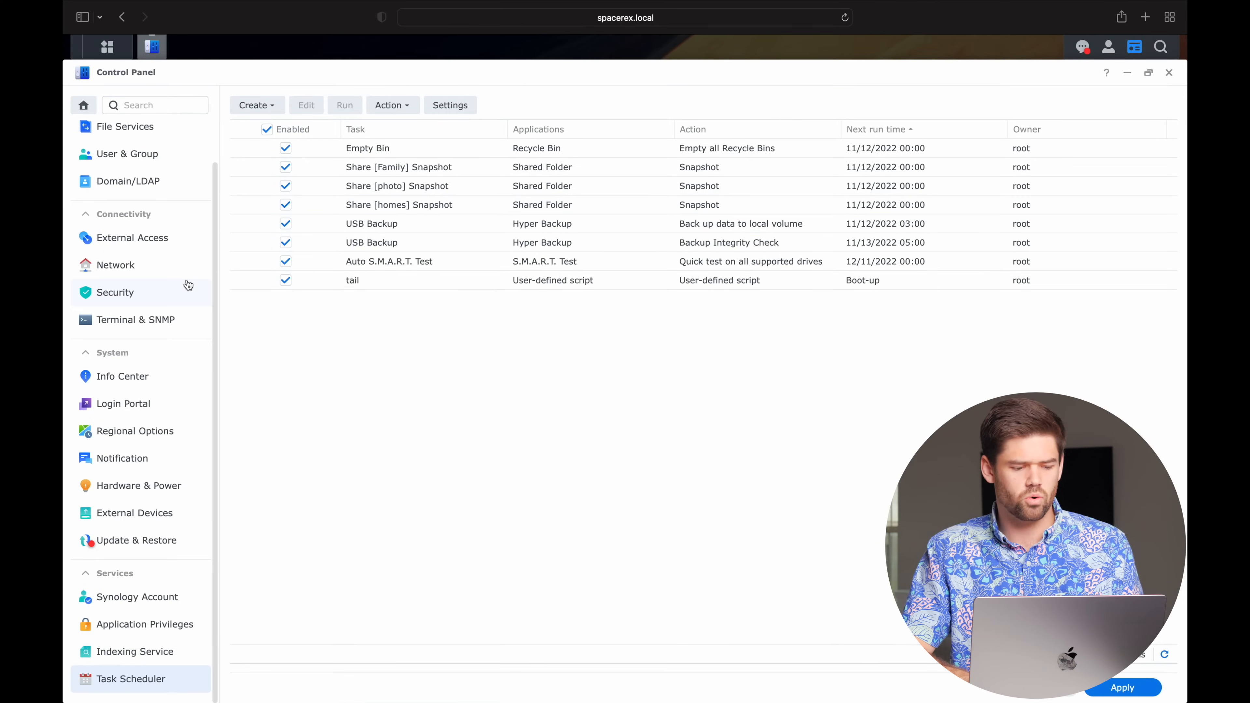
- Enable auto block in the Security protection settings
{"action": "scroll", "coordinate": [188, 285], "scroll_direction": "up", "scroll_amount": 2}
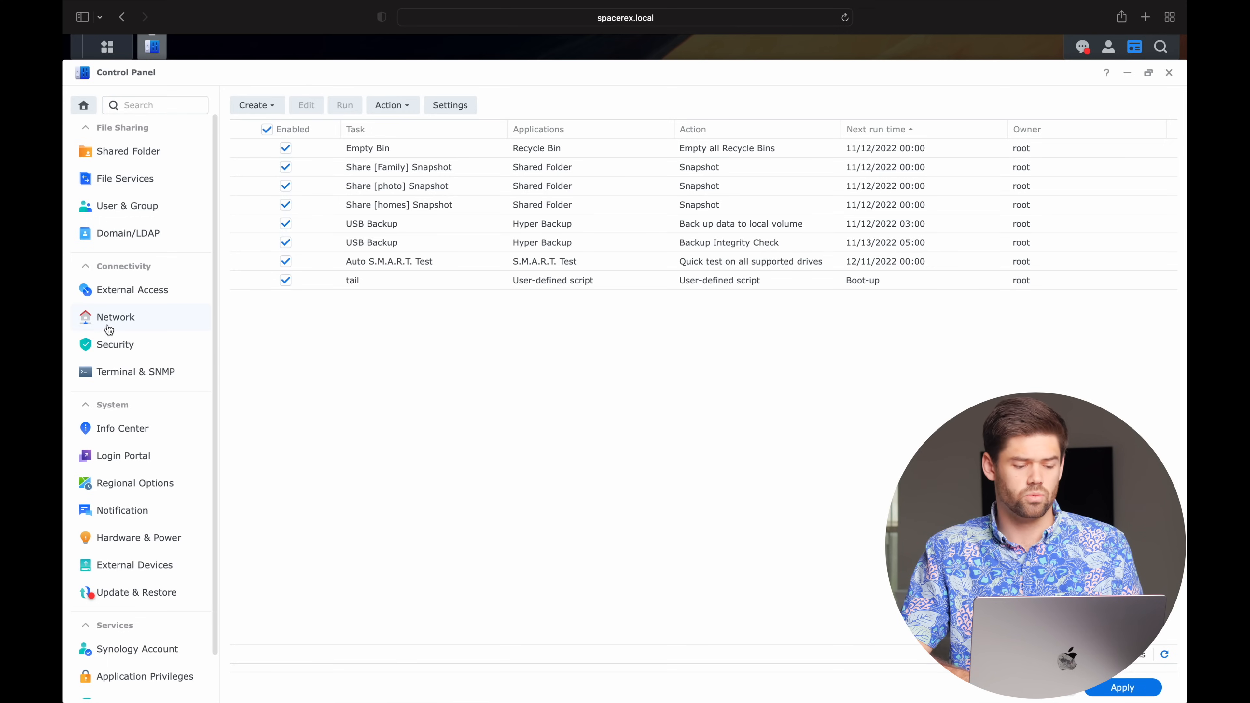
{"action": "left_click", "coordinate": [122, 349]}
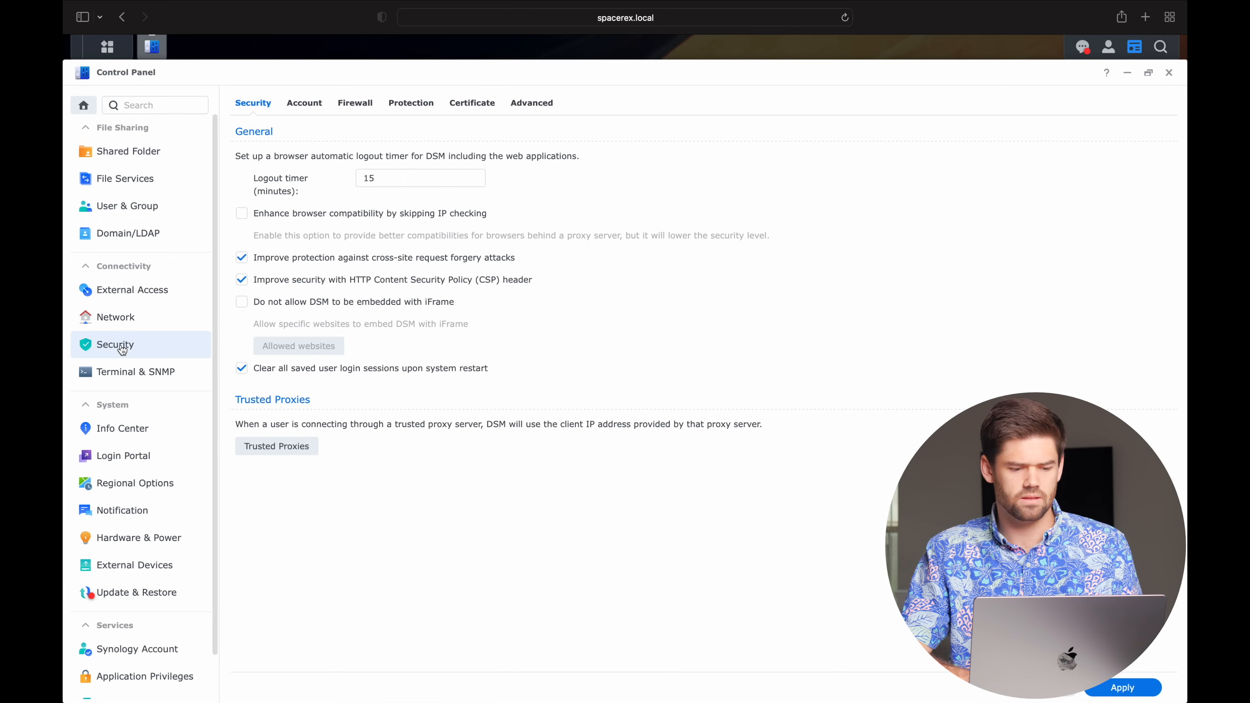
{"action": "left_click", "coordinate": [420, 103]}
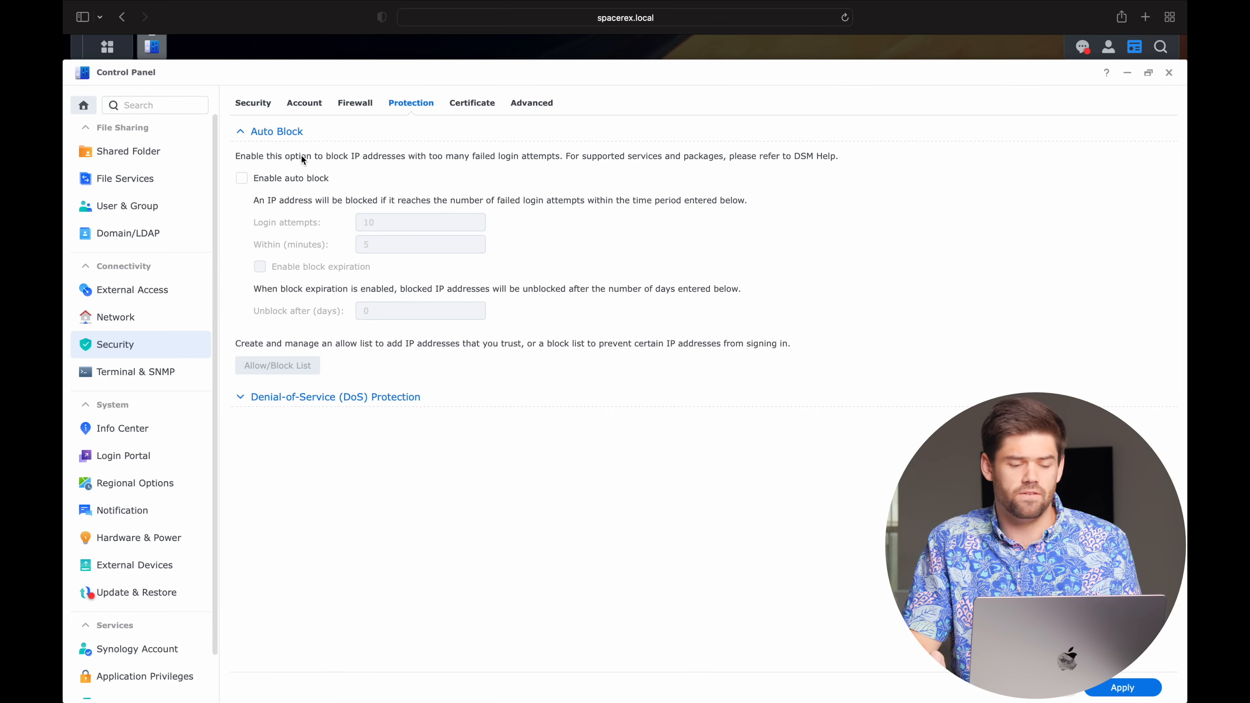
{"action": "left_click", "coordinate": [303, 178]}
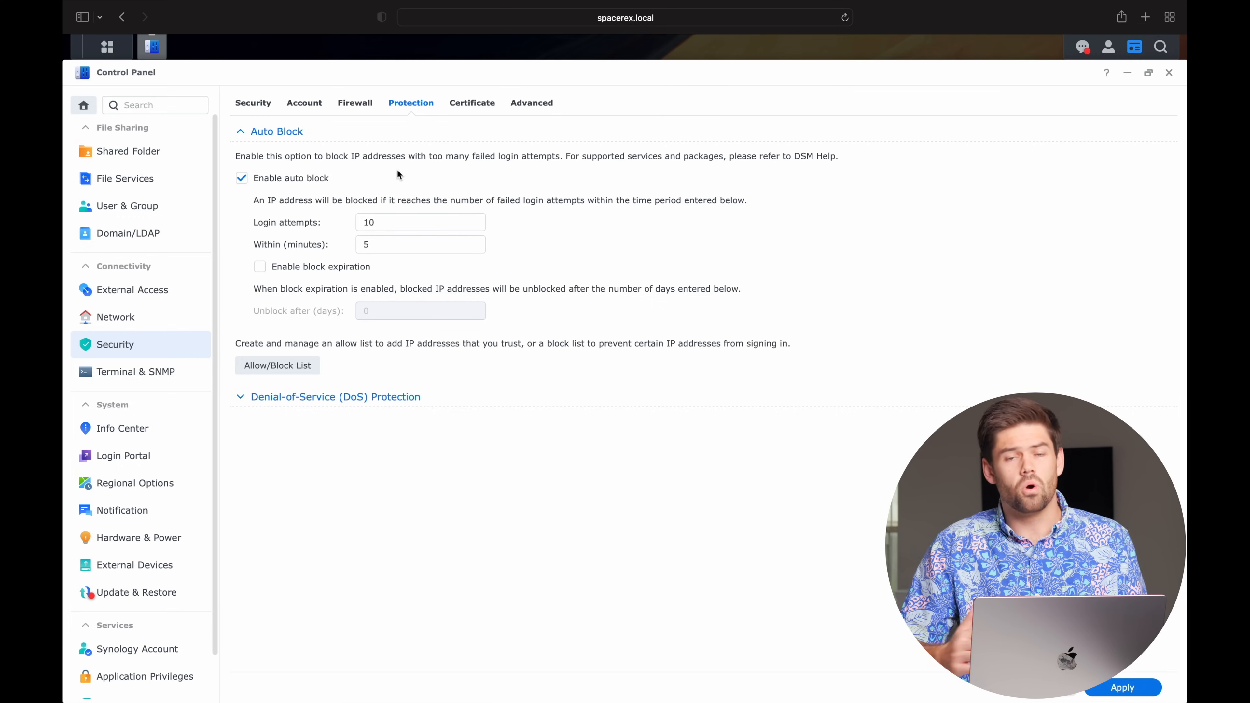
- Set auto block to trigger at 100 login attempts within 60 minutes
{"action": "left_click", "coordinate": [389, 246]}
{"action": "left_click", "coordinate": [392, 223]}
{"action": "type", "text": "0"}
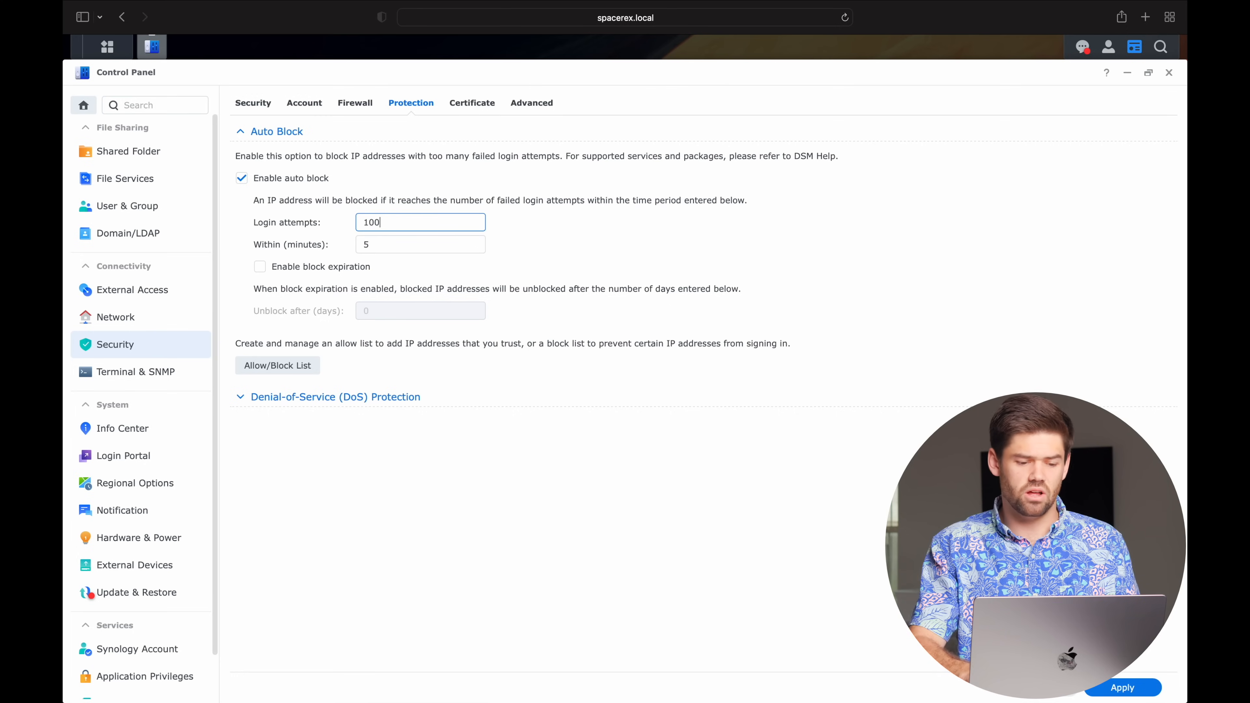
{"action": "key", "text": "Tab"}
{"action": "type", "text": "60"}
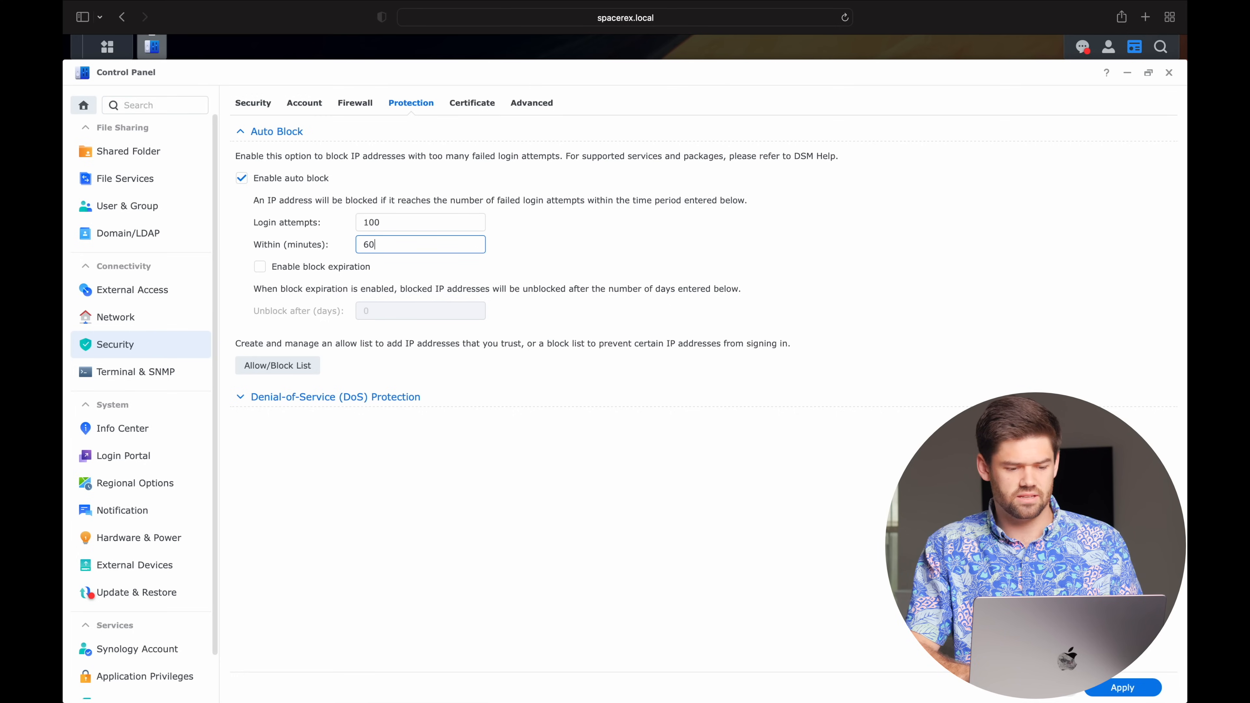
{"action": "left_click", "coordinate": [508, 179]}
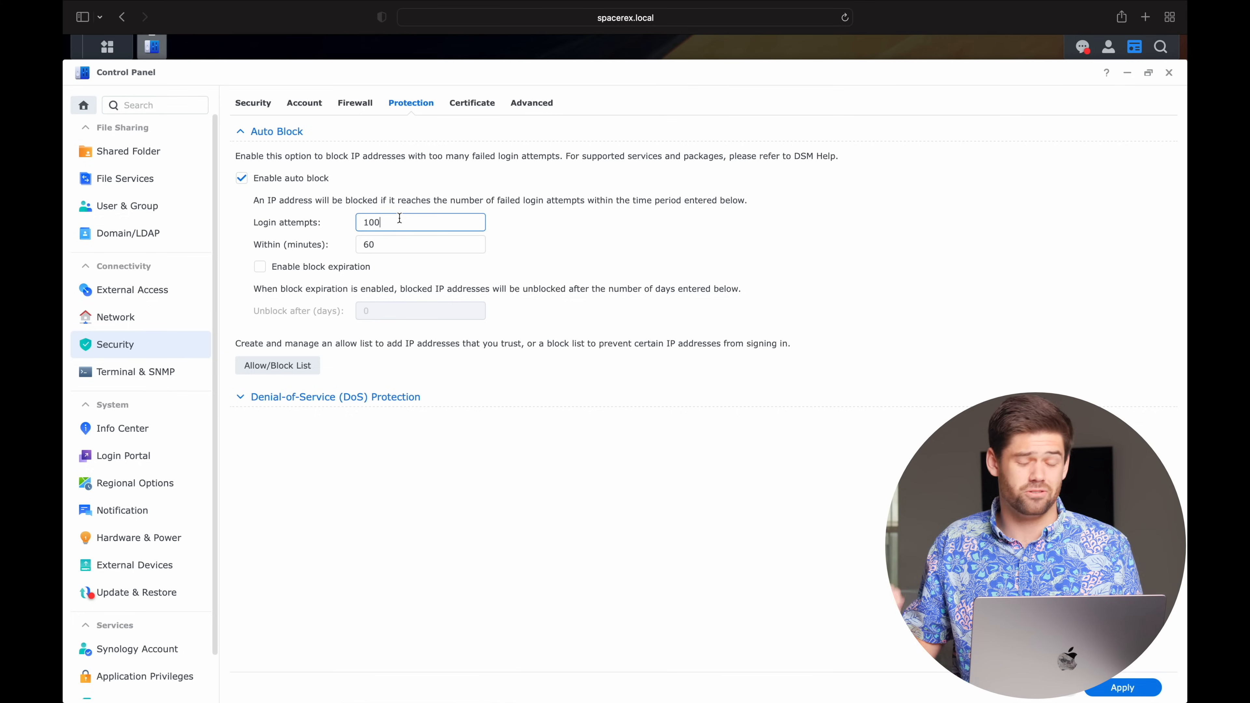
- Set auto block to 10 login attempts within 5 minutes and check the Allow/Block List's allowed IP addresses
{"action": "key", "text": "BackSpace"}
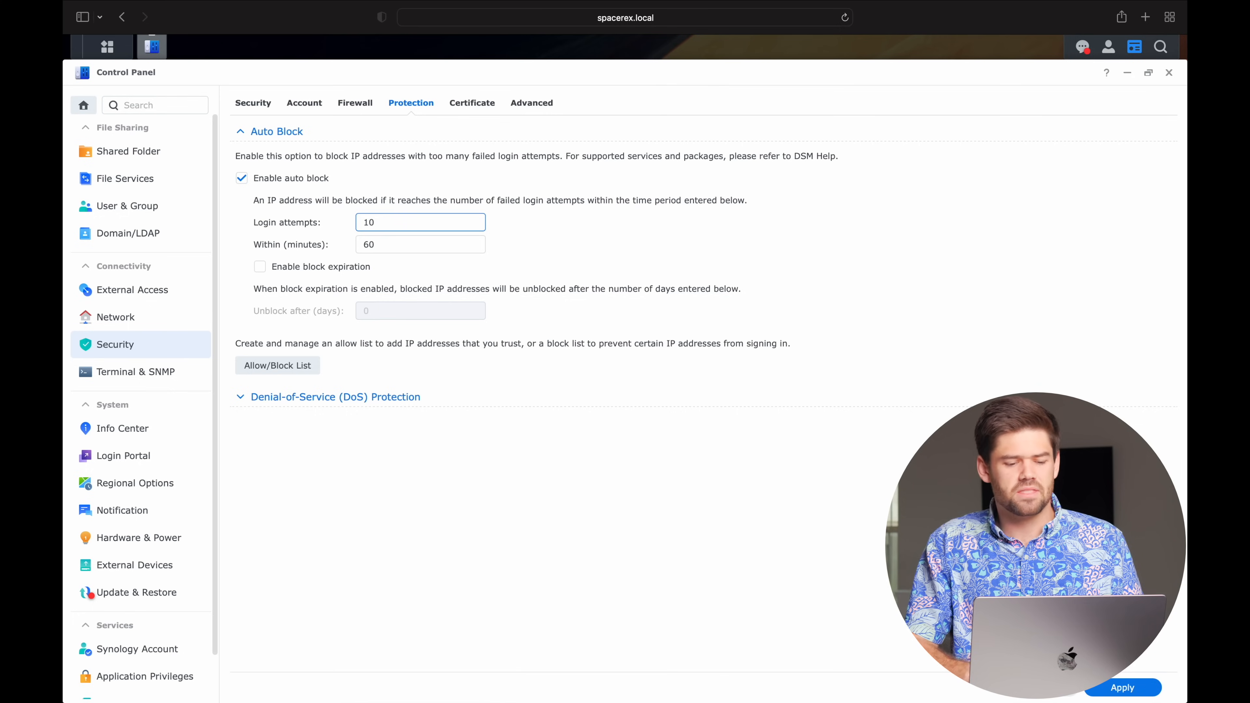
{"action": "double_click", "coordinate": [412, 245]}
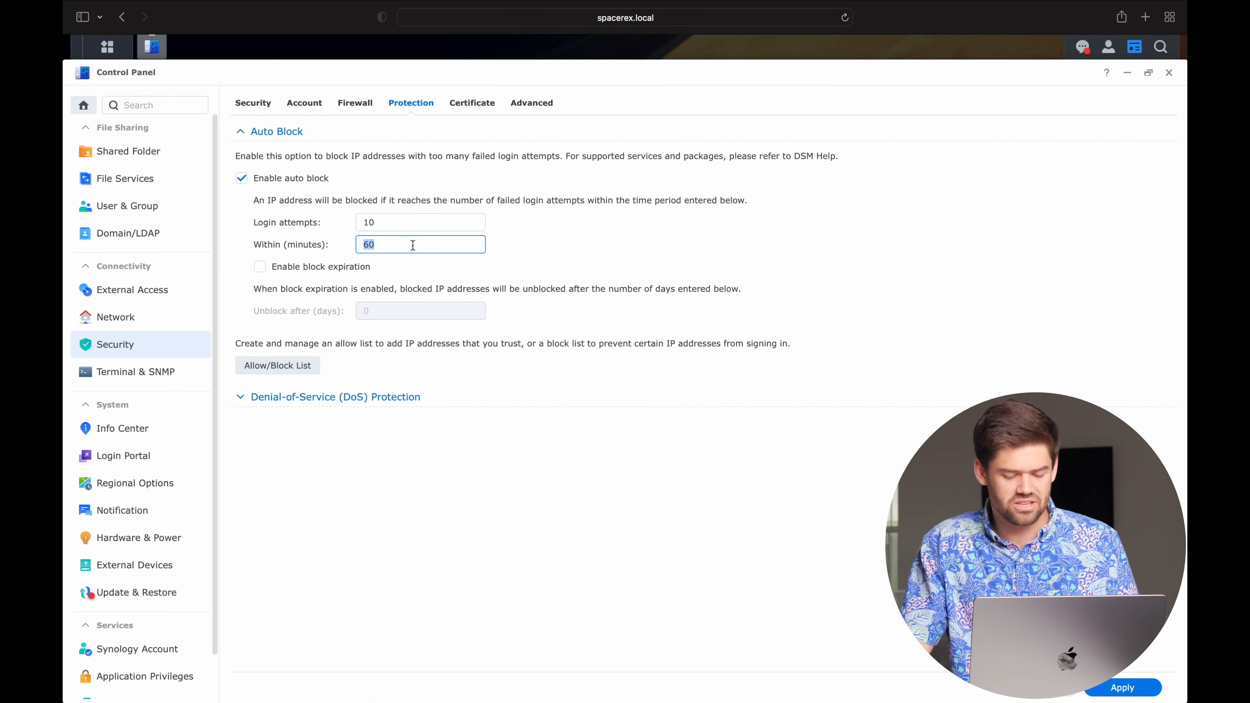
{"action": "type", "text": "5"}
{"action": "left_click", "coordinate": [613, 270]}
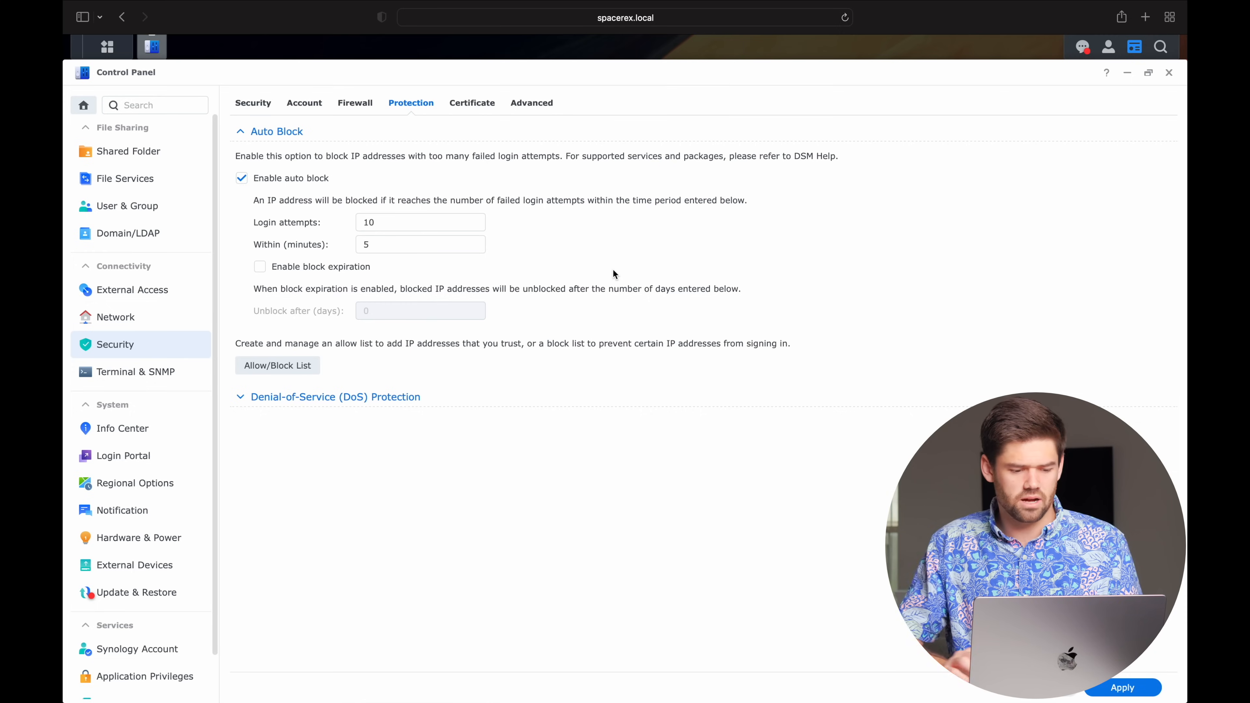
{"action": "left_click", "coordinate": [279, 365]}
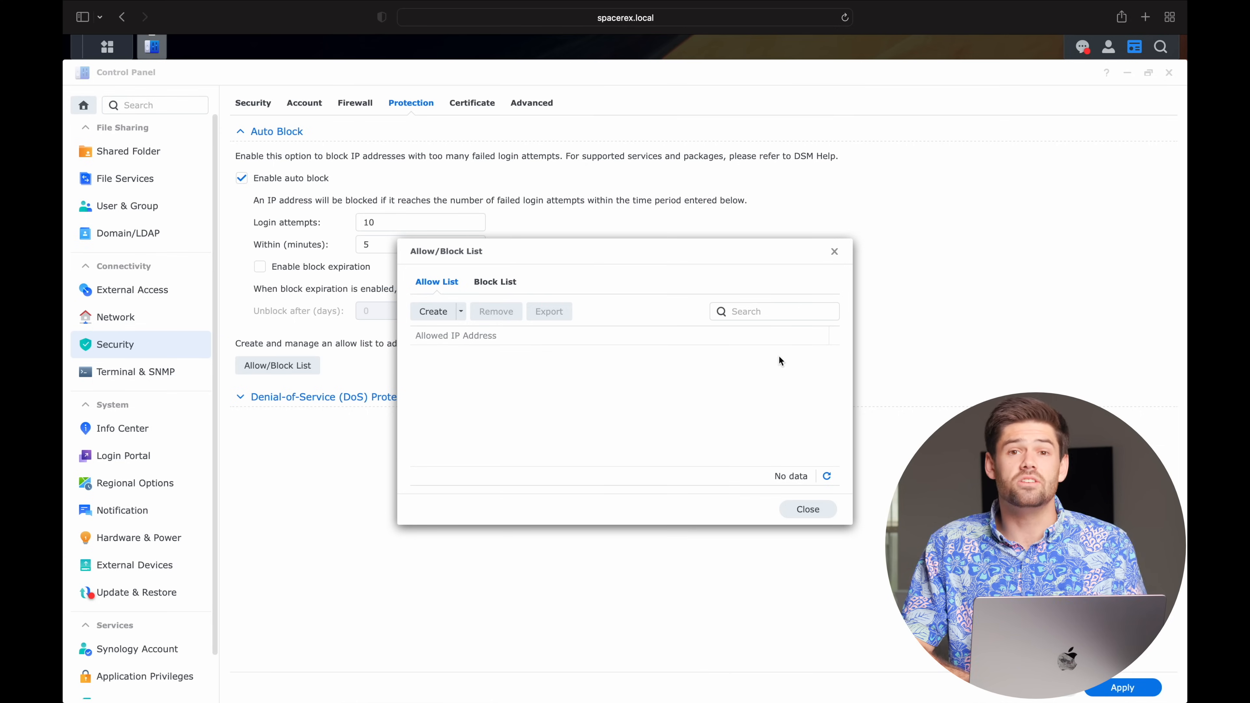
{"action": "left_click", "coordinate": [835, 252]}
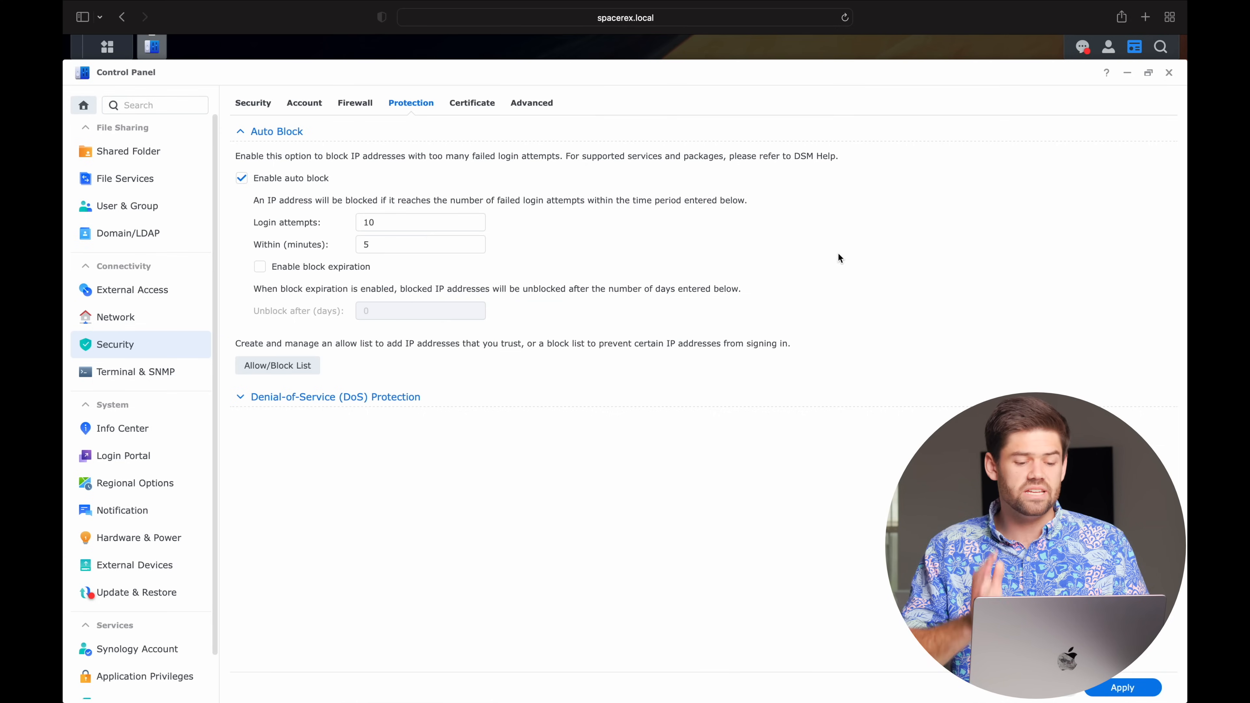